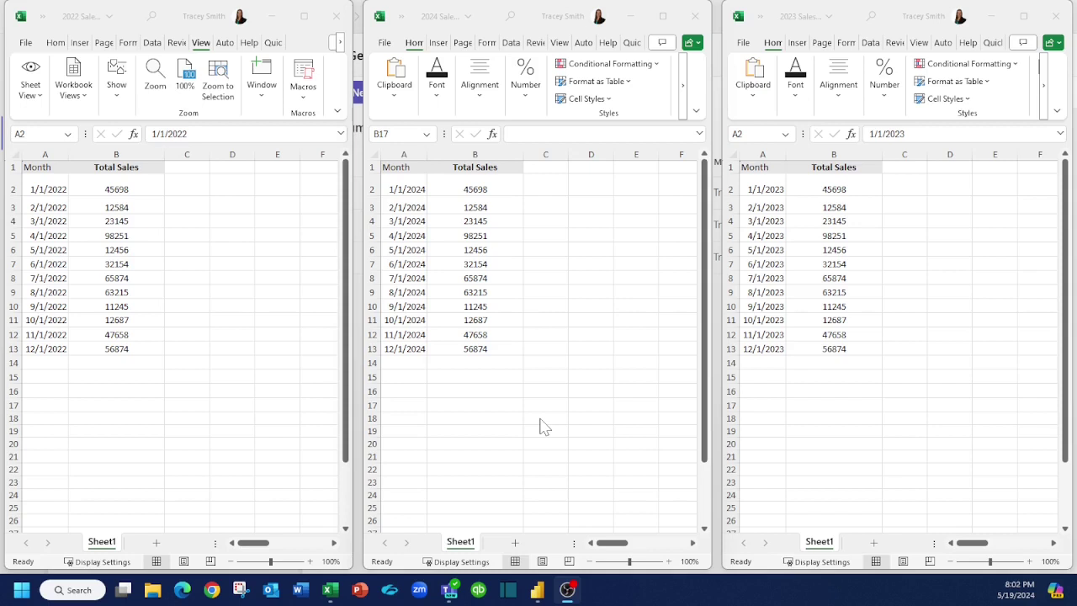
Step: Switch from the tiled 2022–2024 Excel sales workbooks to the Teams General channel files
key(alt+Tab)
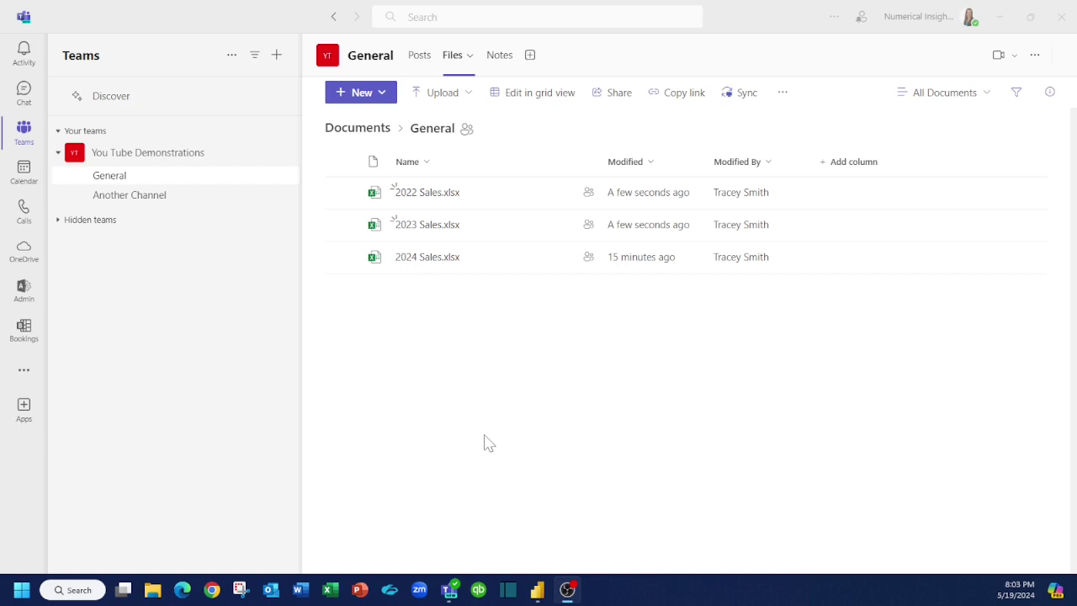
Step: Choose the SharePoint folder connector from the full Get Data catalogue by searching 'SHARE'
click(537, 589)
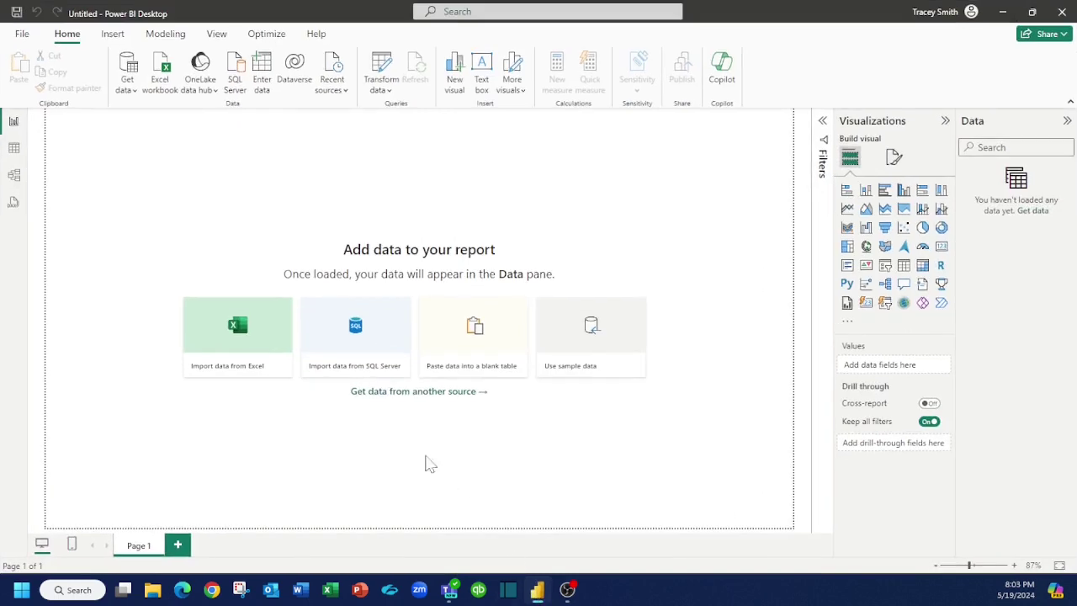
click(133, 91)
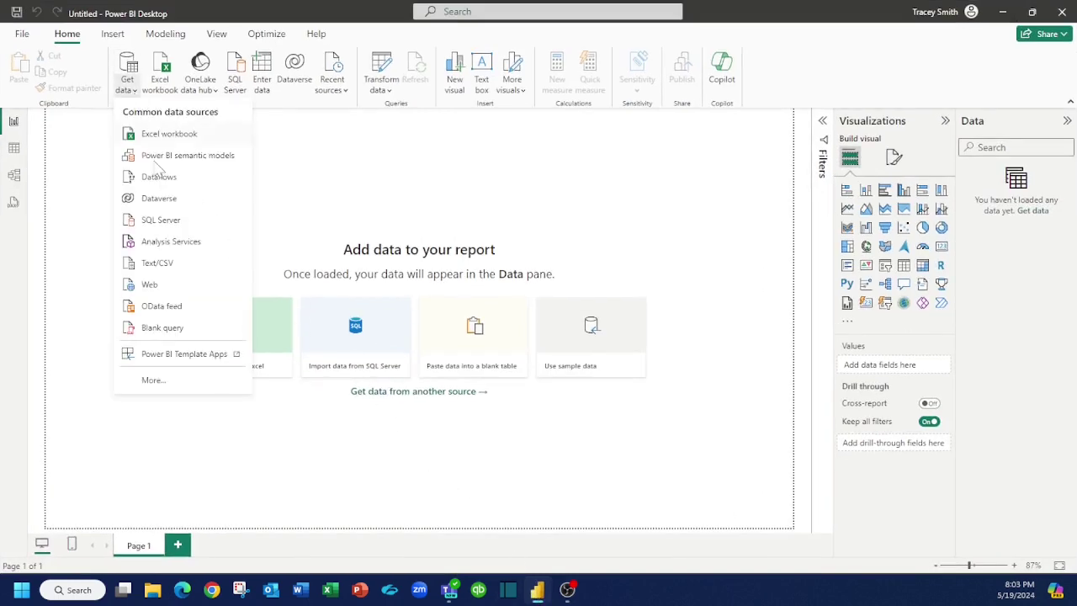
click(152, 381)
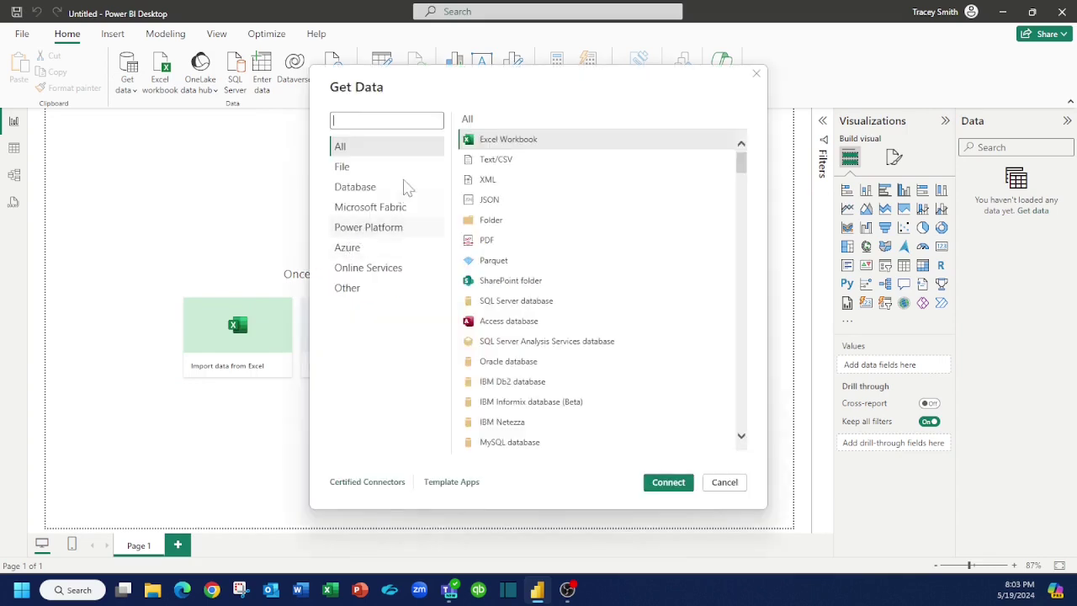
text(SHARE)
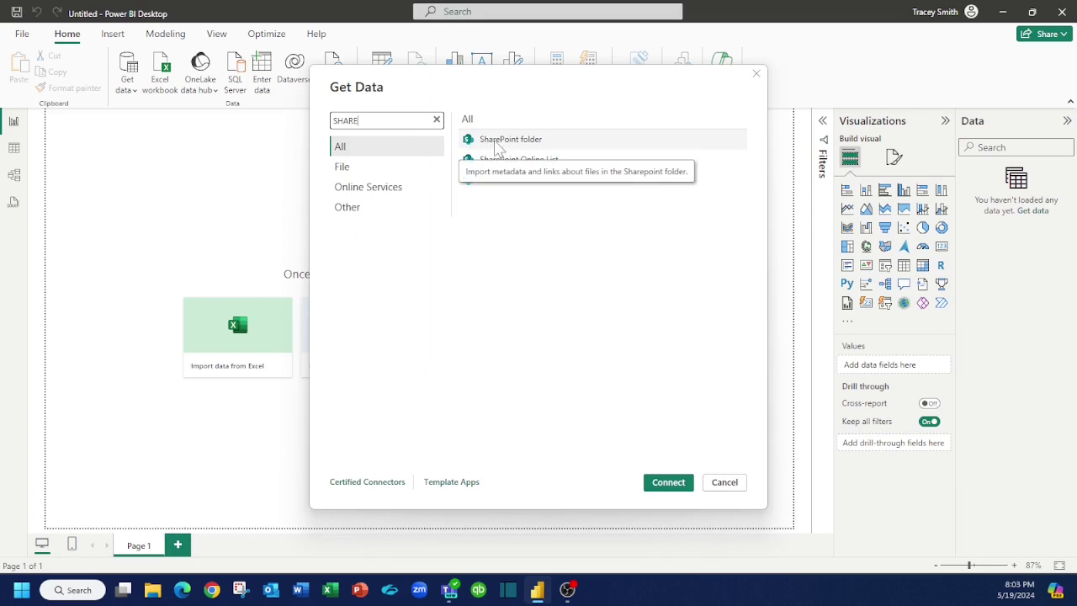
click(497, 148)
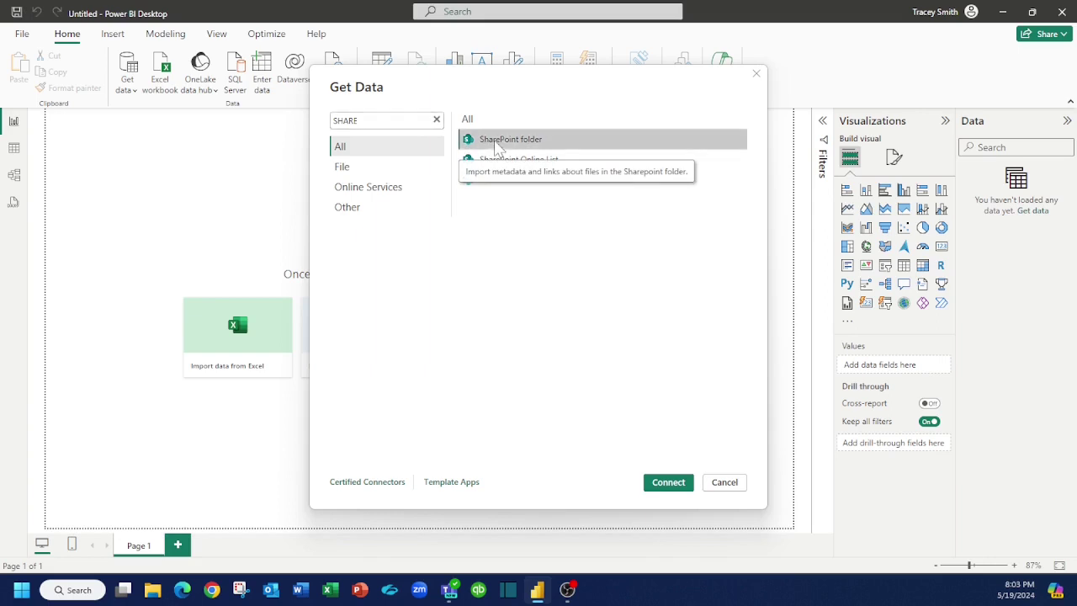
click(664, 486)
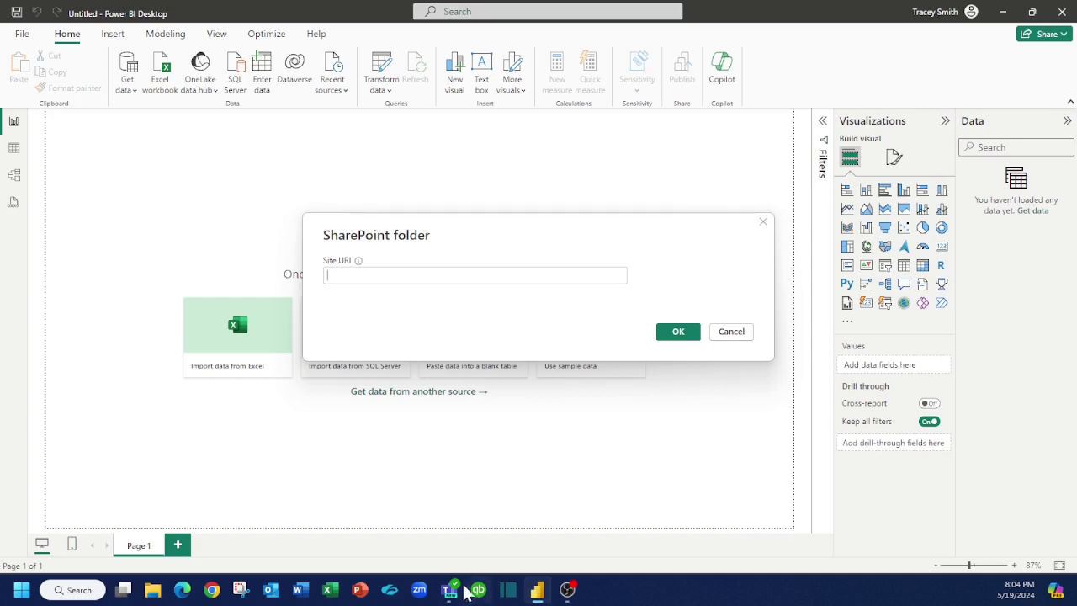
Step: Open 2022 Sales.xlsx from the Teams General channel files in desktop Excel
mouse_move(461, 594)
click(412, 448)
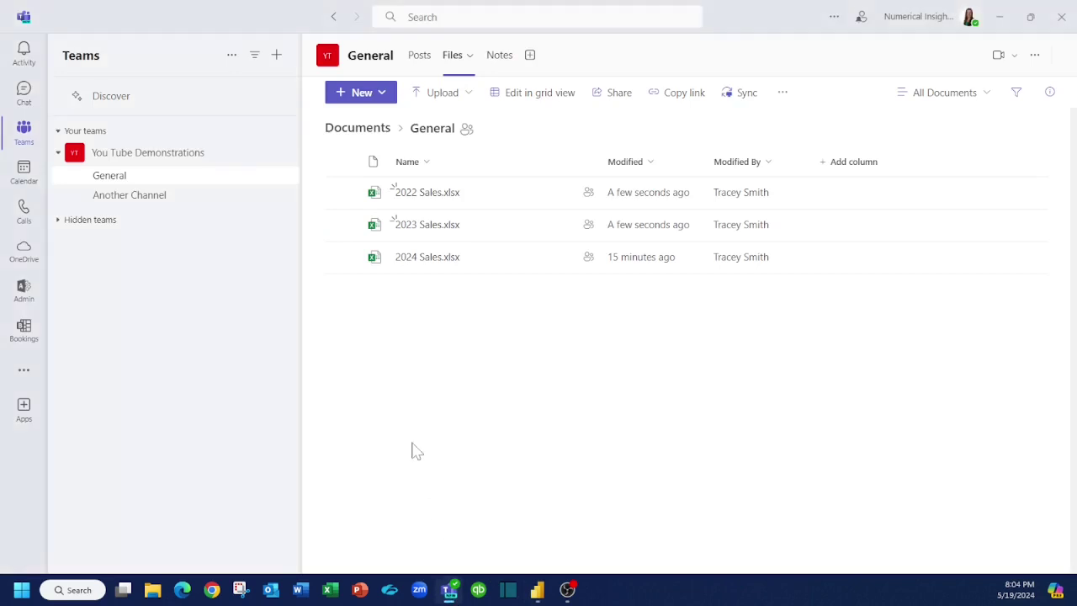
click(341, 192)
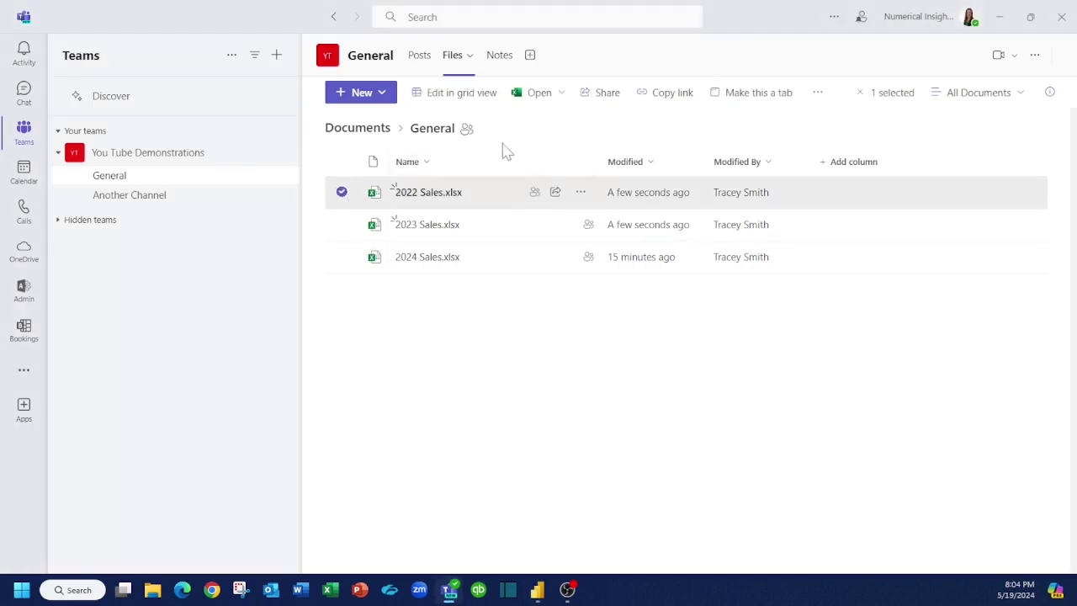
click(560, 94)
click(554, 172)
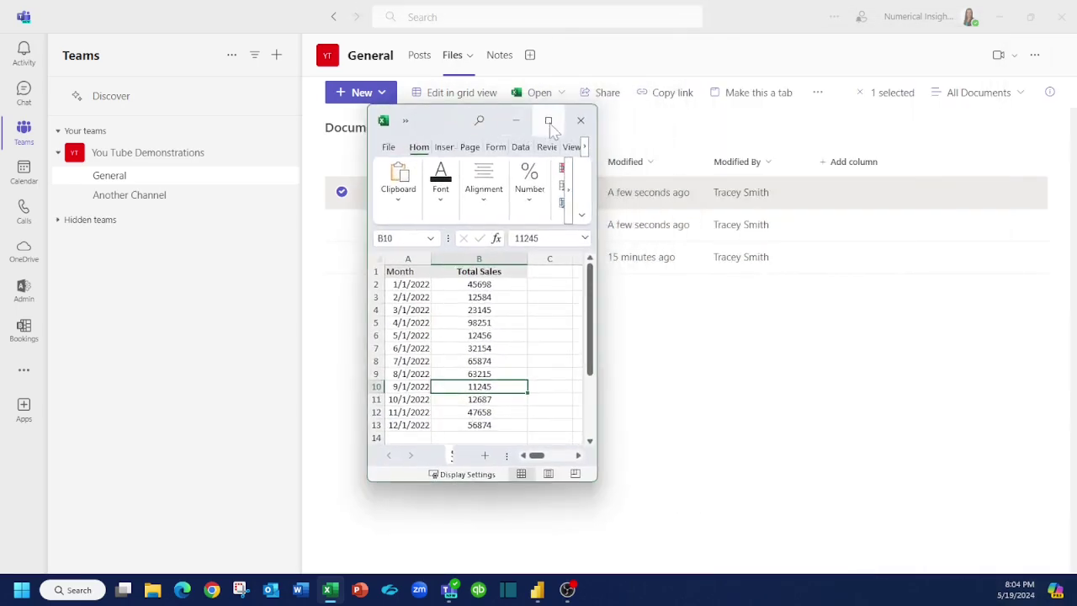
Step: Copy the 2022 Sales workbook's path from File > Info, then close Excel
click(548, 120)
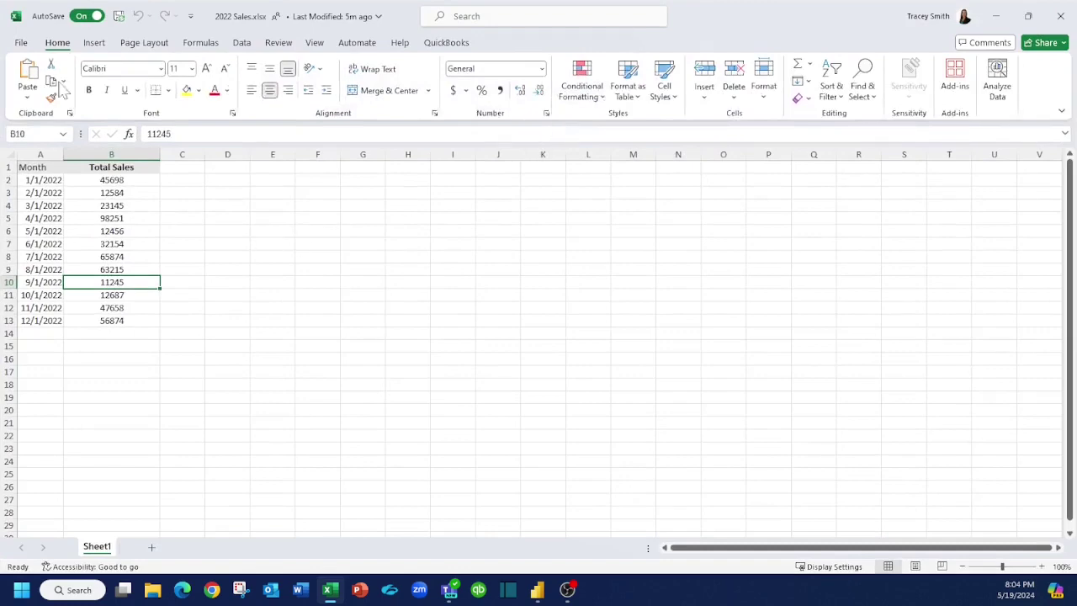
click(23, 44)
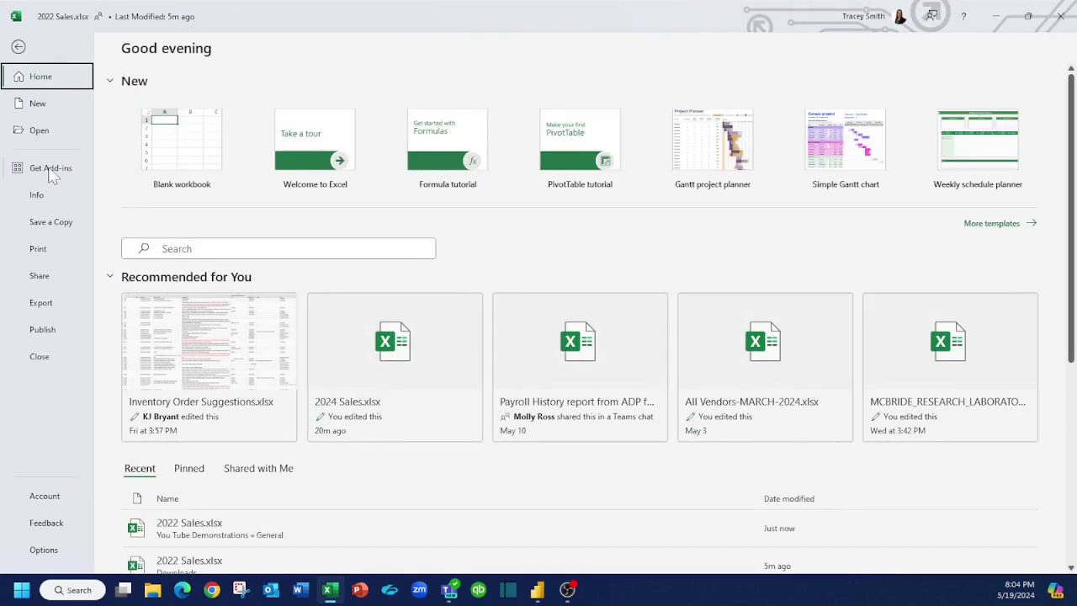
click(46, 201)
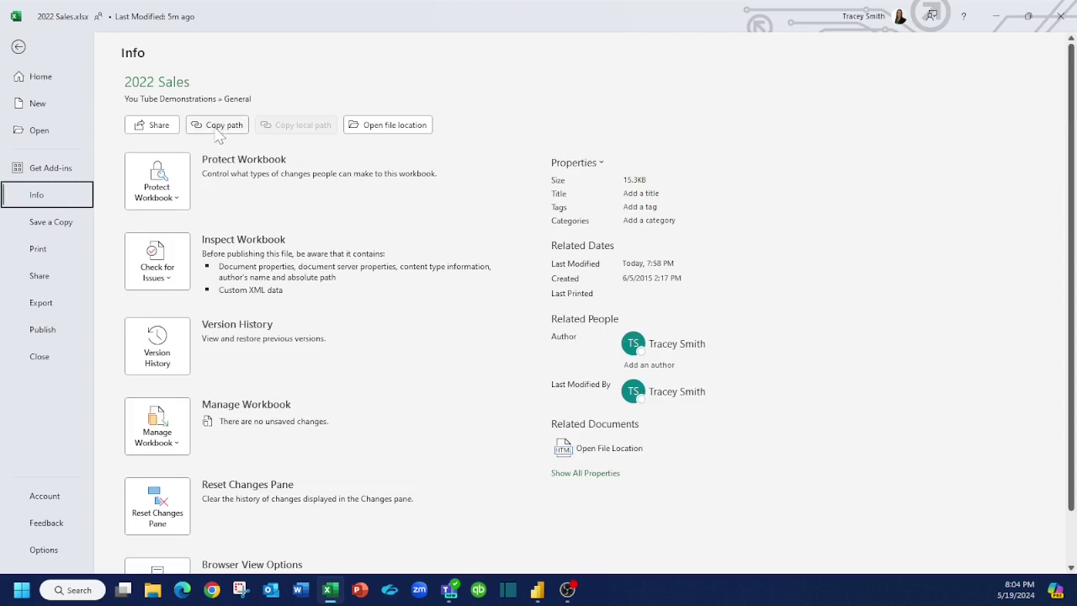
click(216, 128)
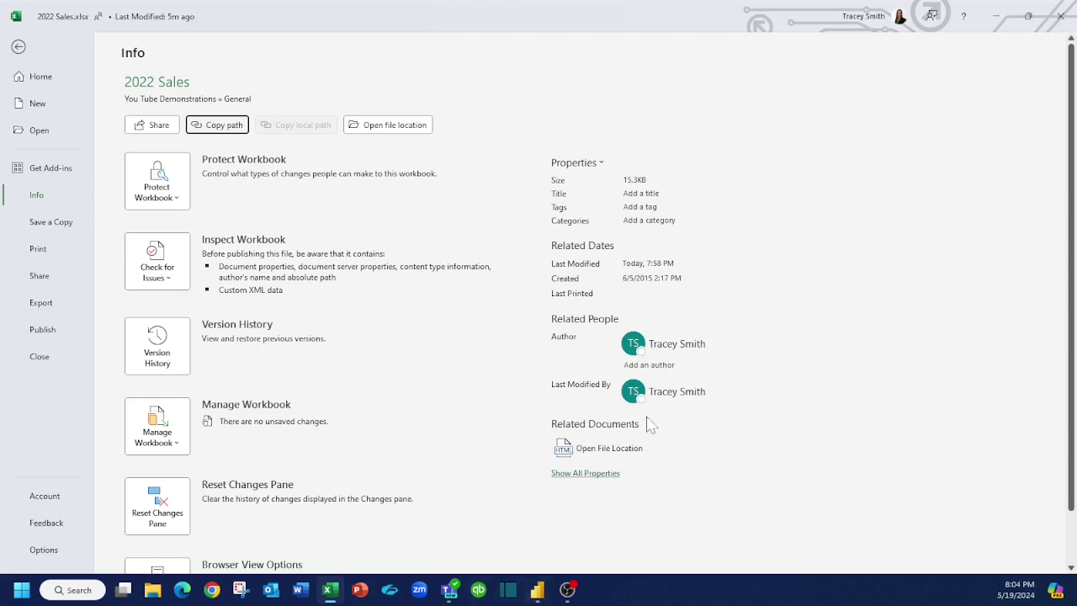
click(1060, 16)
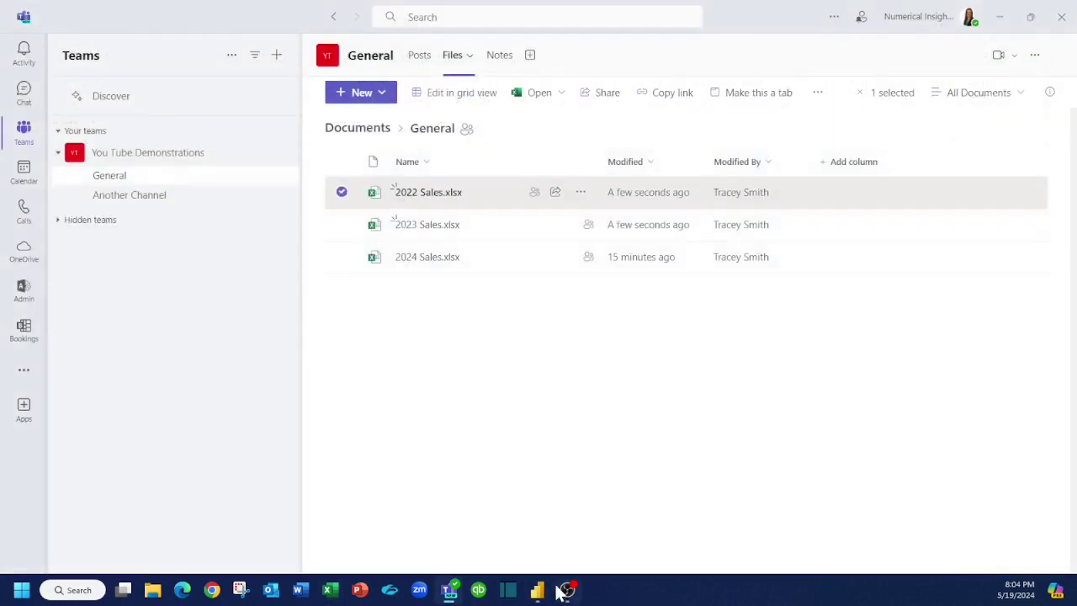
Step: Paste the copied path as Site URL and trim it to end after 'YouTubeDemonstrations/'
click(537, 589)
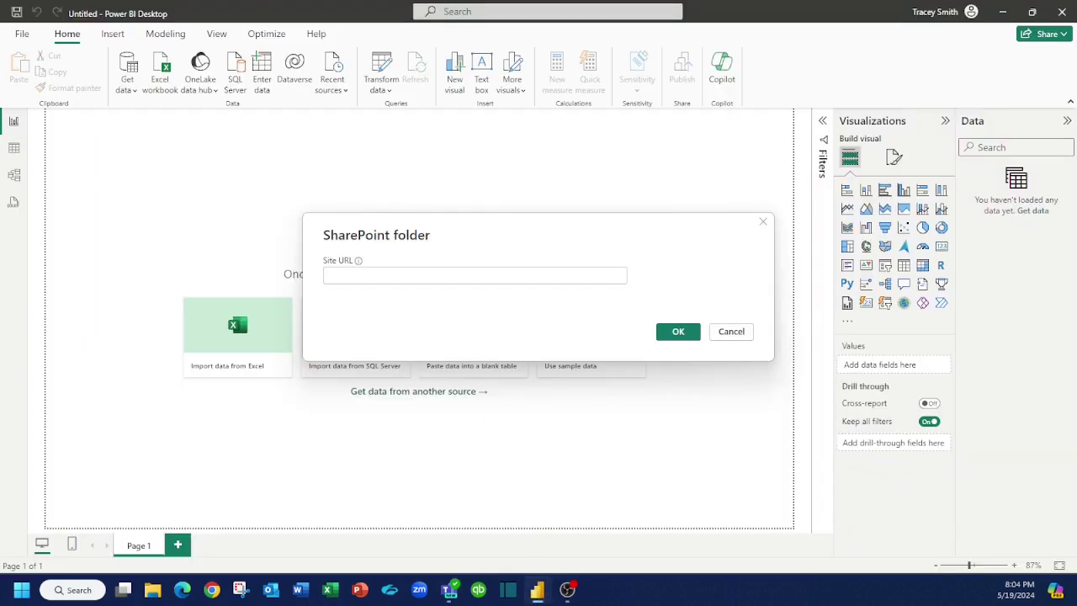
key(ctrl+v)
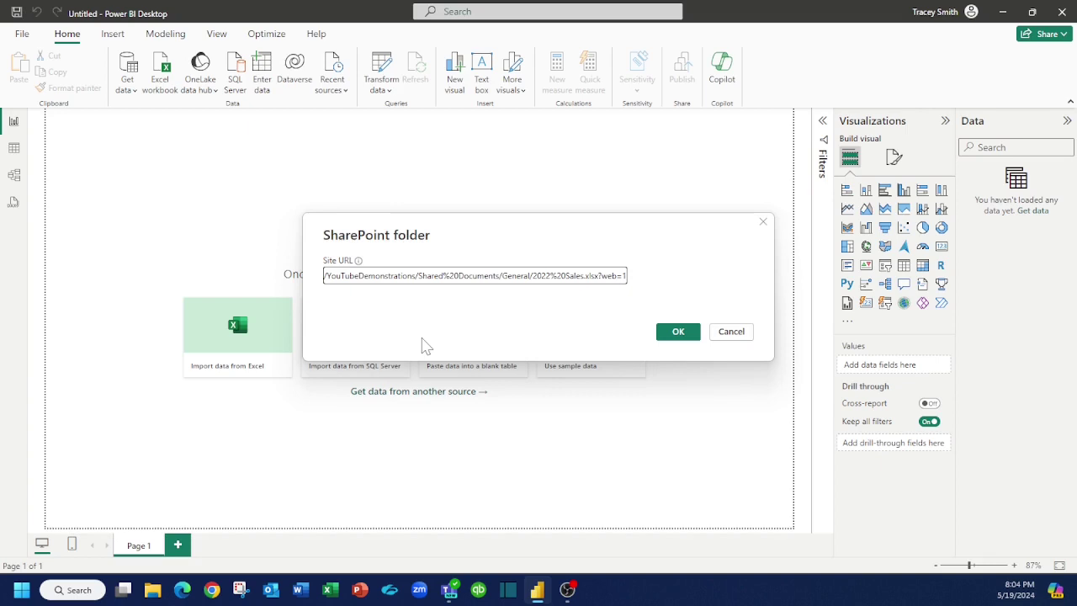
click(417, 275)
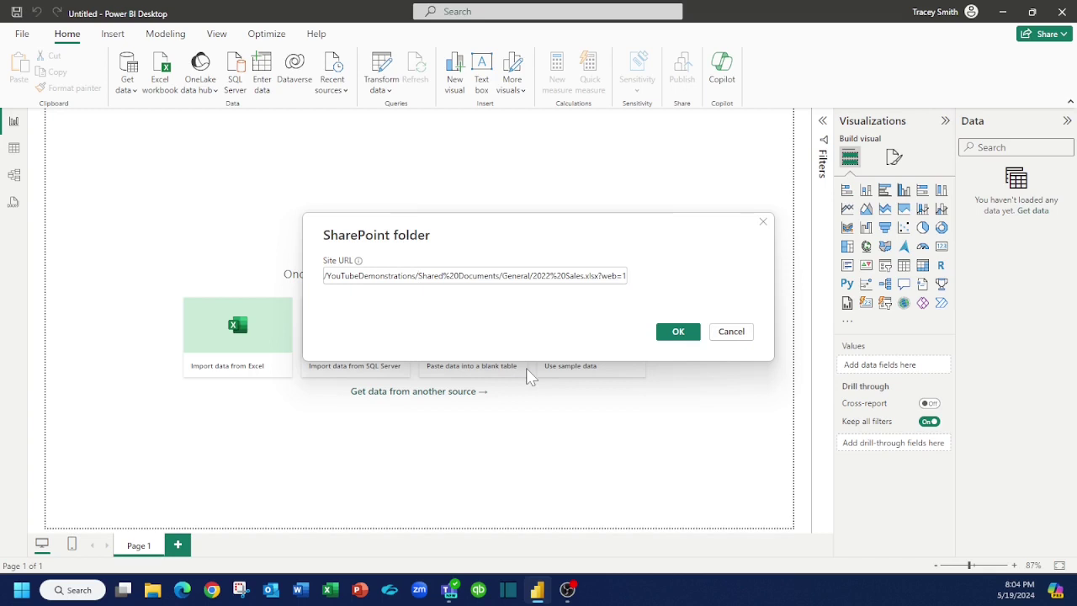
key(Delete)
key(Delete)
key(Delete)
key(Delete)
key(Delete)
key(Delete)
key(Delete)
key(Delete)
key(Delete)
key(Delete)
key(Delete)
key(Delete)
key(Delete)
key(Delete)
key(Delete)
key(Delete)
key(Delete)
key(Delete)
key(Delete)
key(Delete)
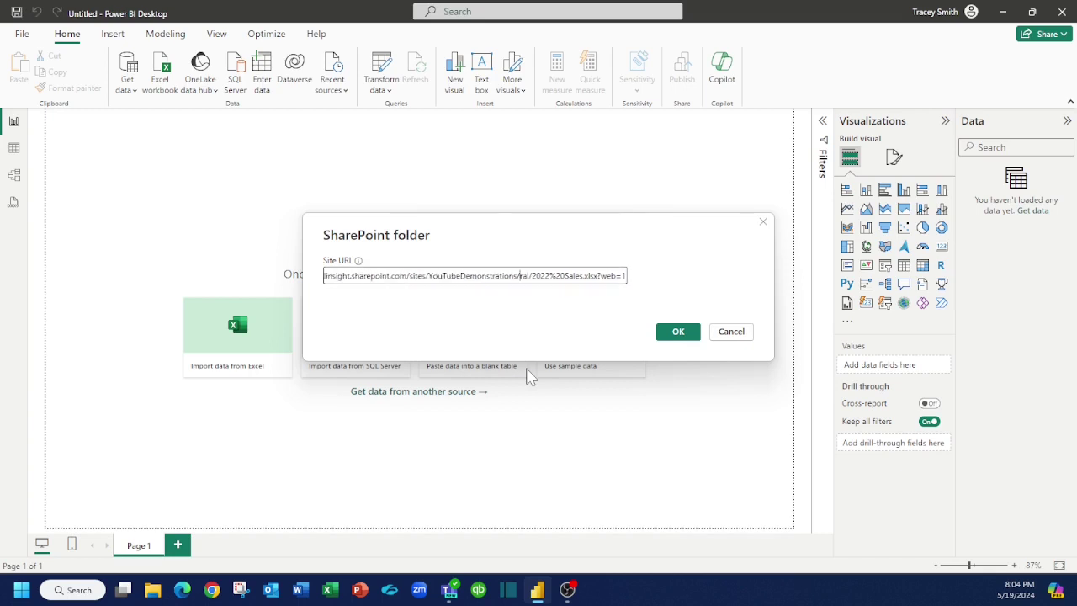
key(Delete)
key(Delete)
key(Delete)
key(Delete)
key(Delete)
key(Delete)
key(Delete)
key(Delete)
key(Delete)
key(Delete)
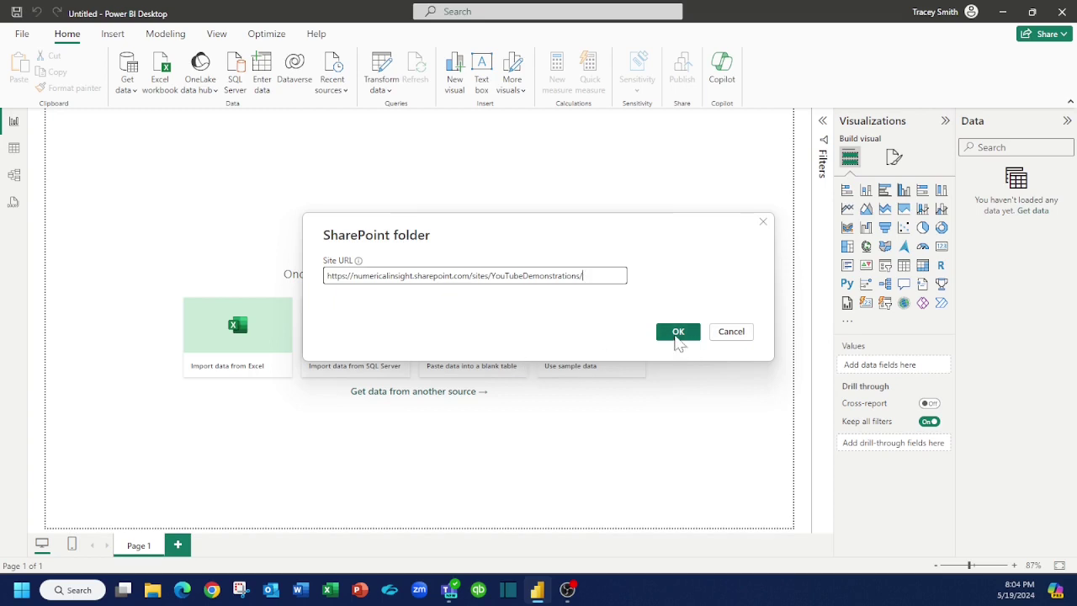
Step: Confirm the site URL and send the three Sales.xlsx files to Power Query with Transform Data
click(677, 339)
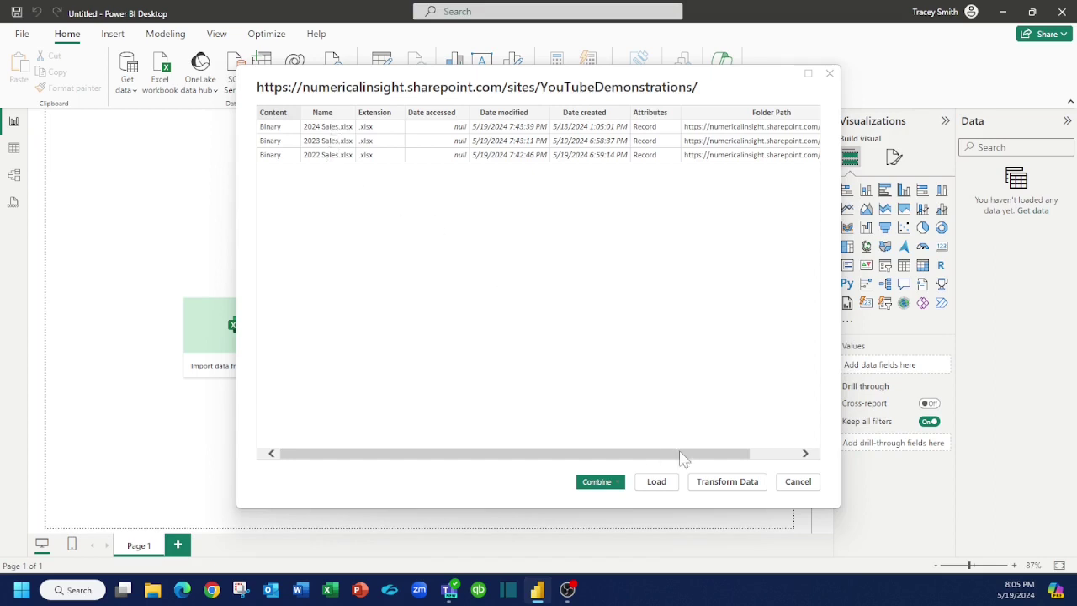
click(726, 481)
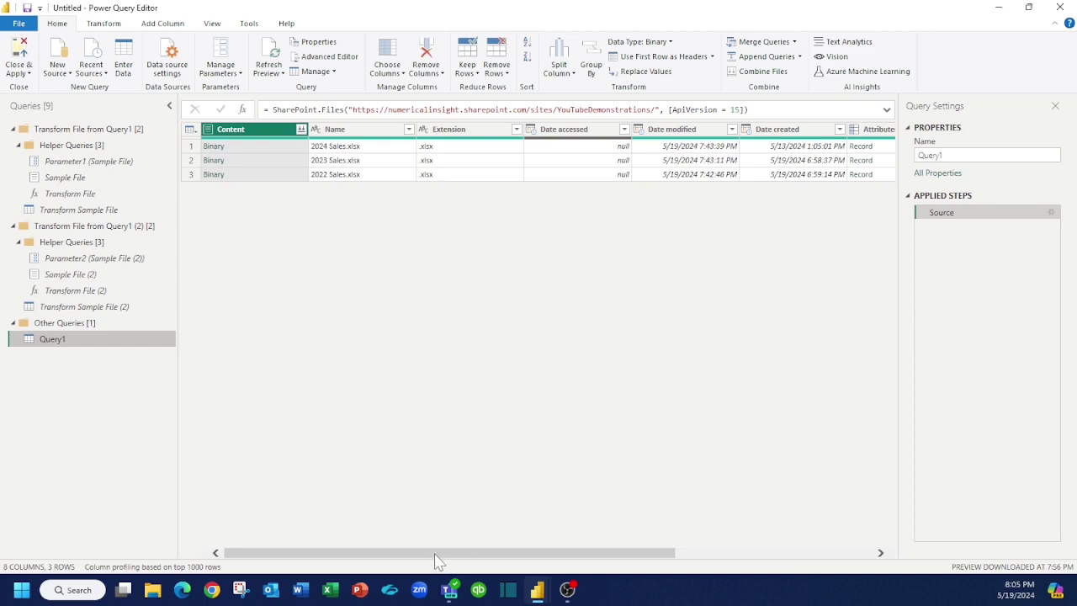
Step: Scroll the Query1 preview right and select the Folder Path column
drag(439, 553, 650, 553)
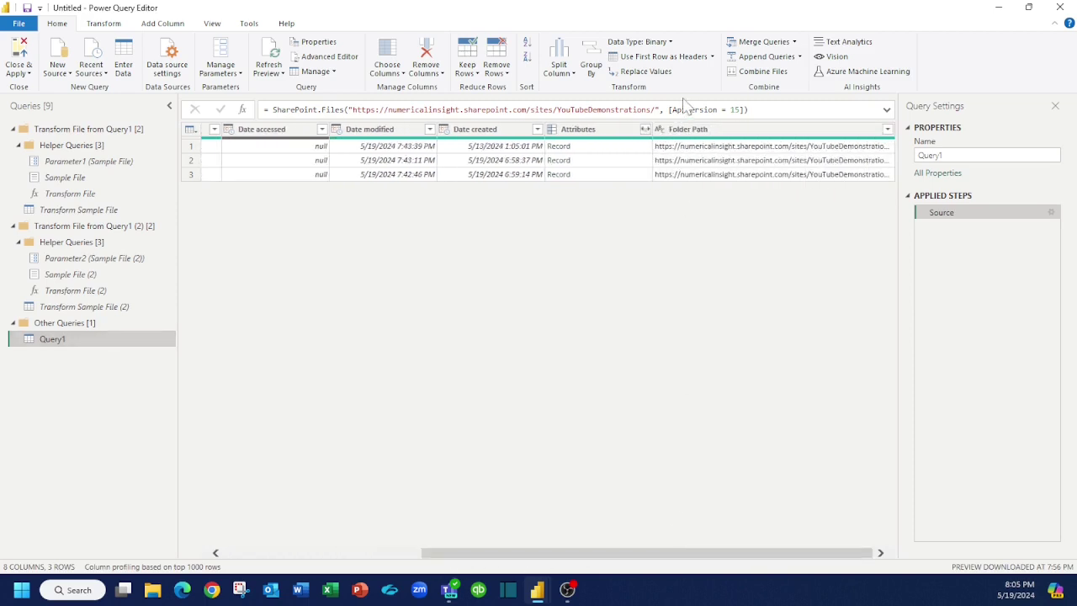
click(715, 132)
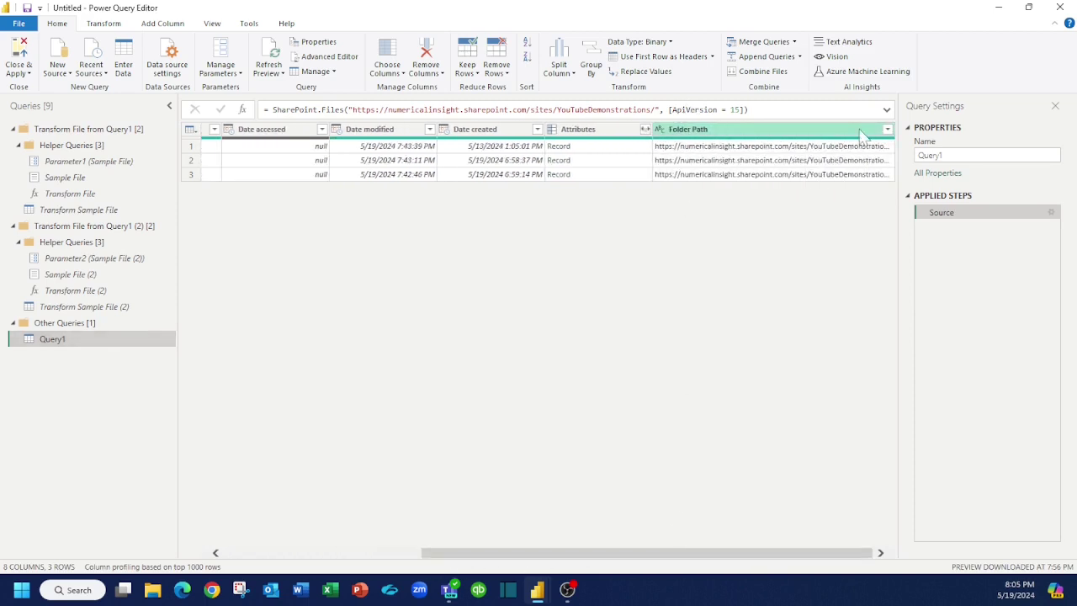
Step: Filter Folder Path keeping the SharePoint General folder path checked, so all 3 rows remain
click(887, 130)
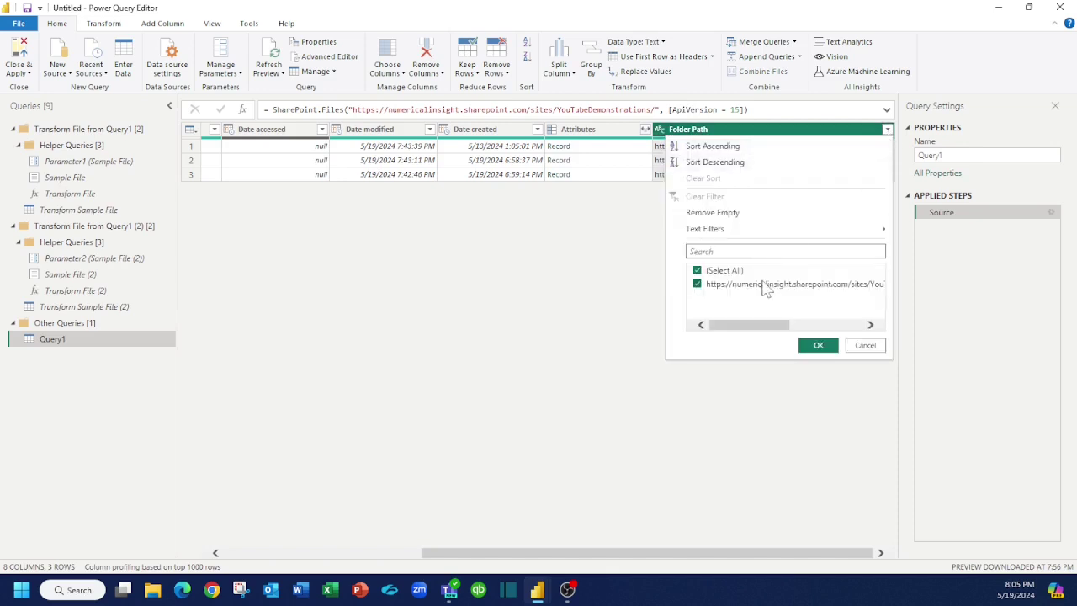
drag(751, 334, 828, 329)
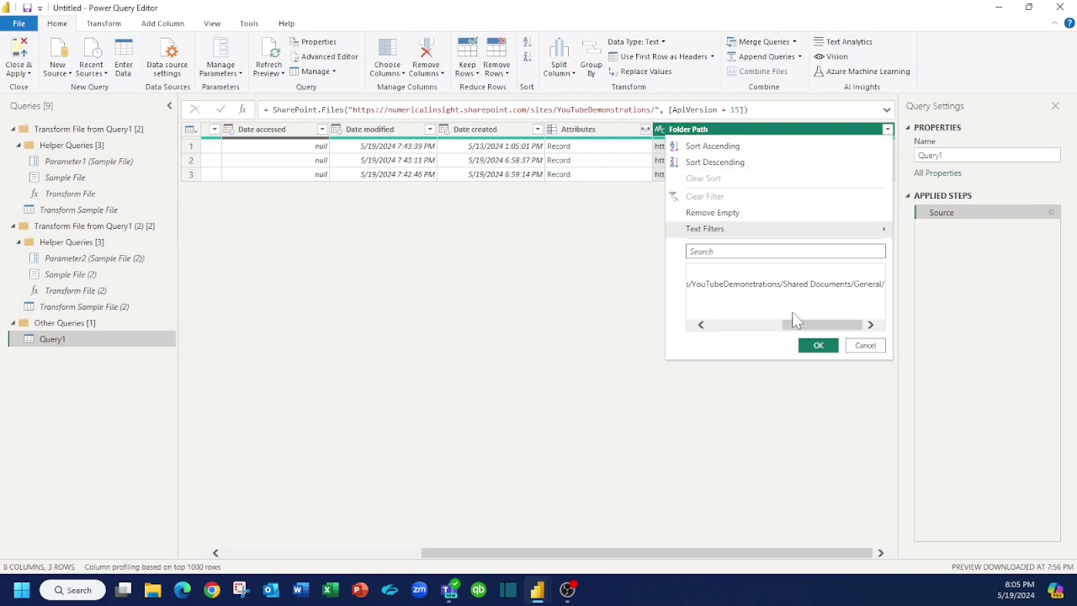
drag(803, 323, 732, 337)
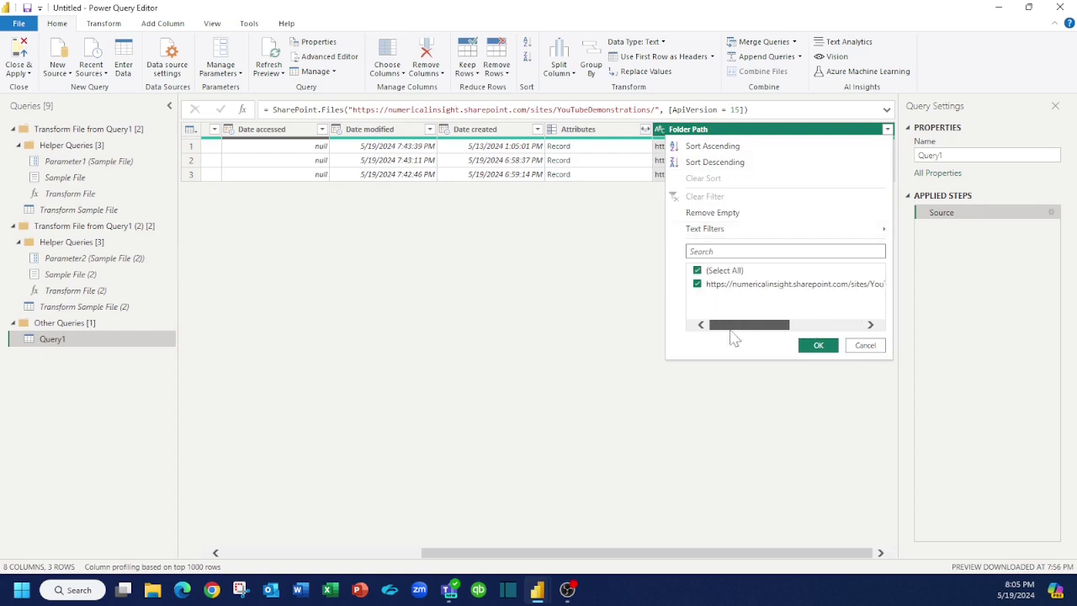
click(699, 283)
click(698, 283)
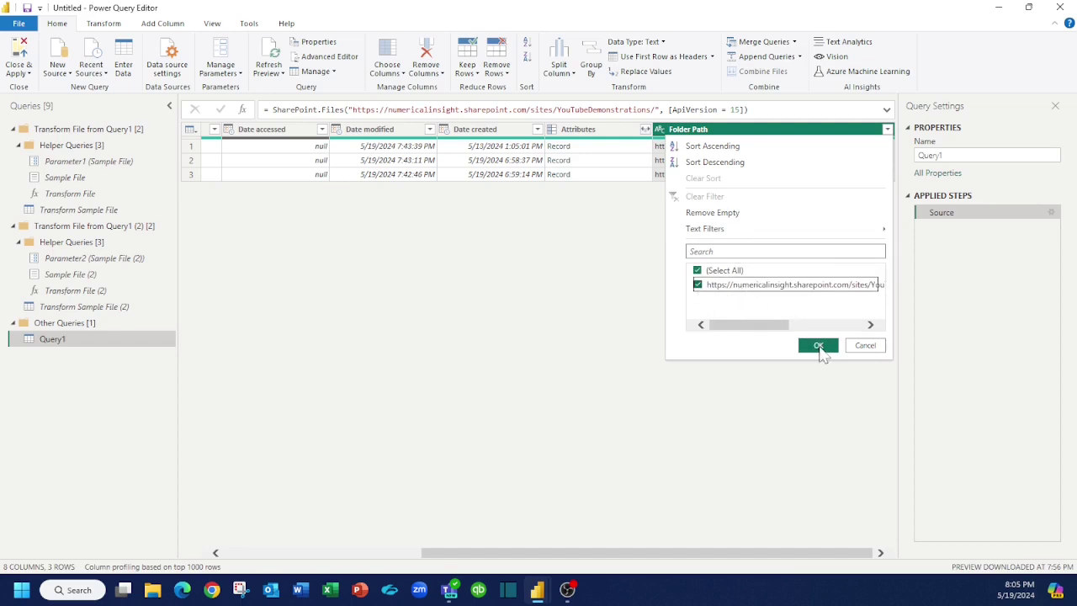
click(817, 348)
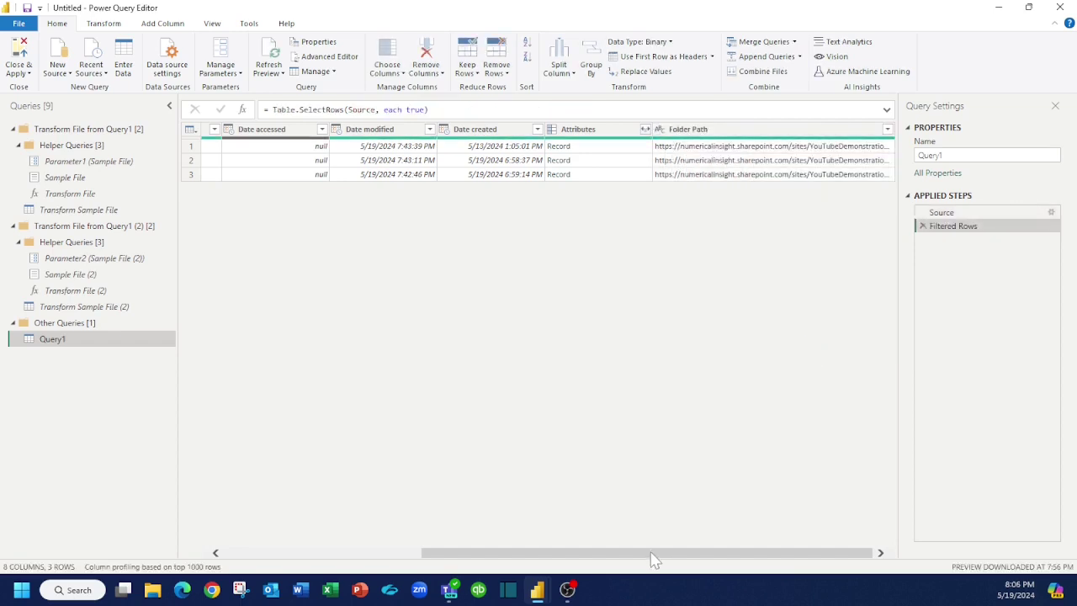
Step: Combine the Content column's files using the first file as sample and its Sheet1 table
drag(654, 560, 449, 565)
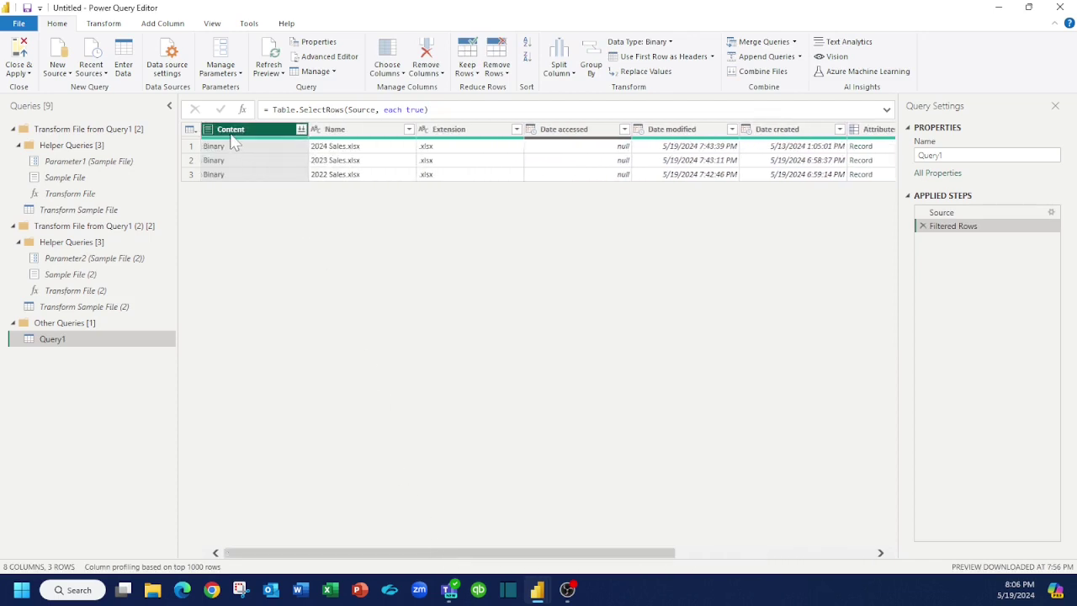
click(301, 130)
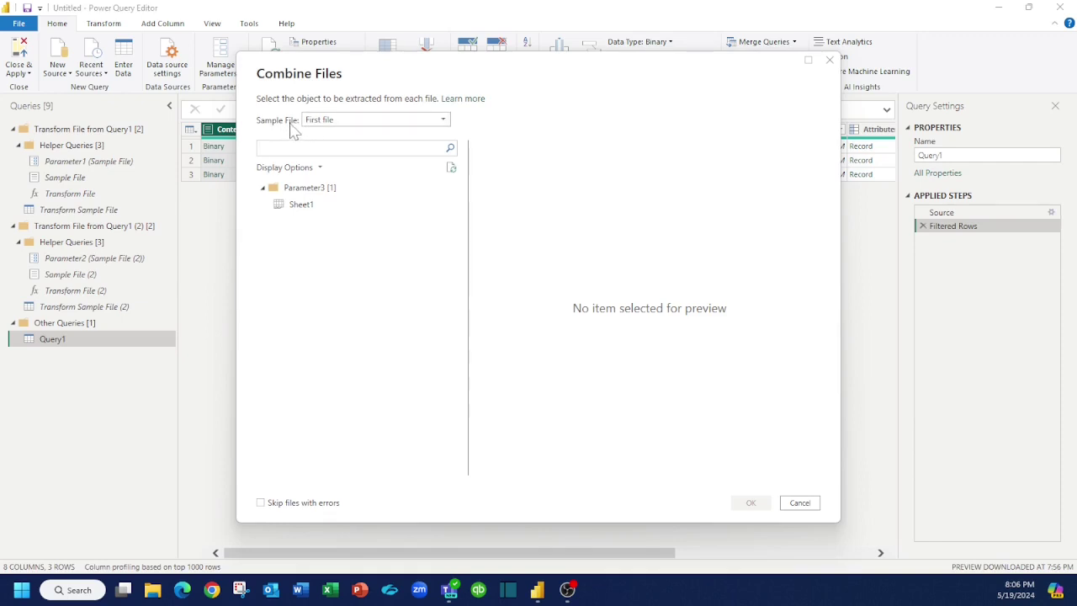
click(444, 121)
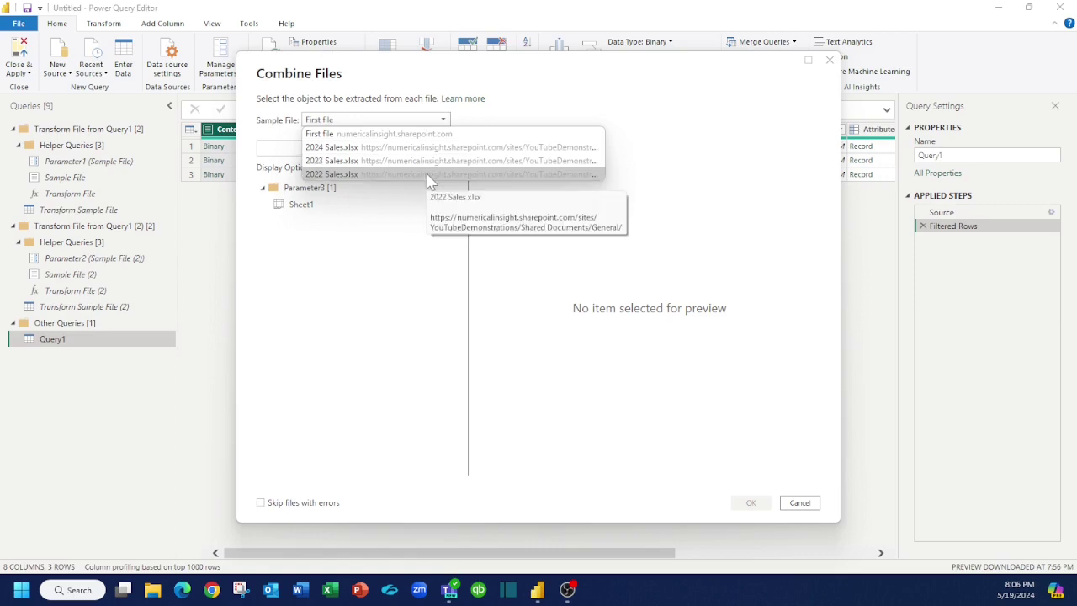
click(333, 244)
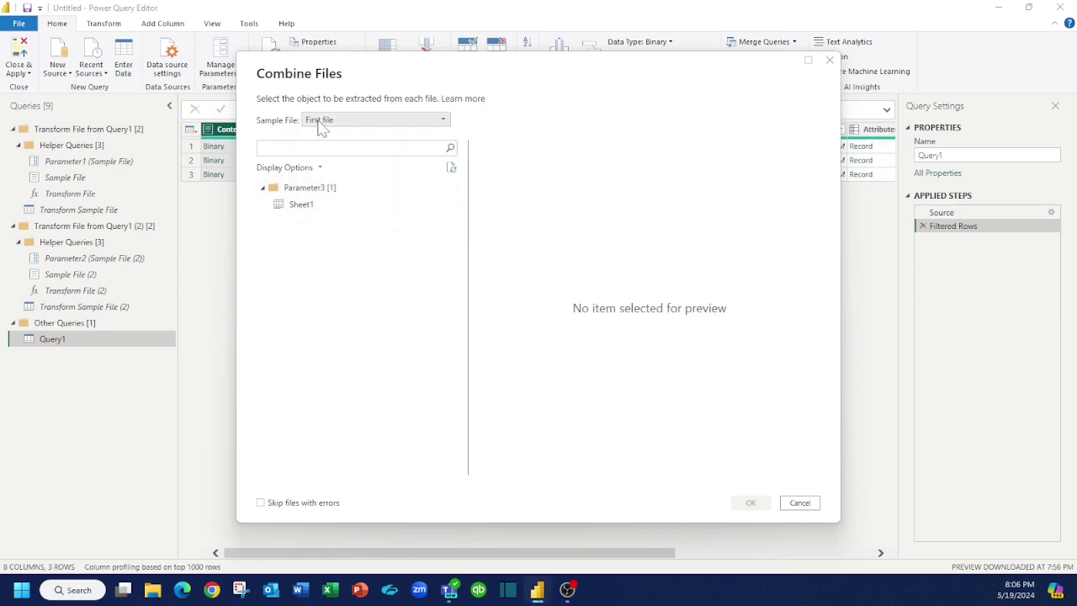
click(307, 211)
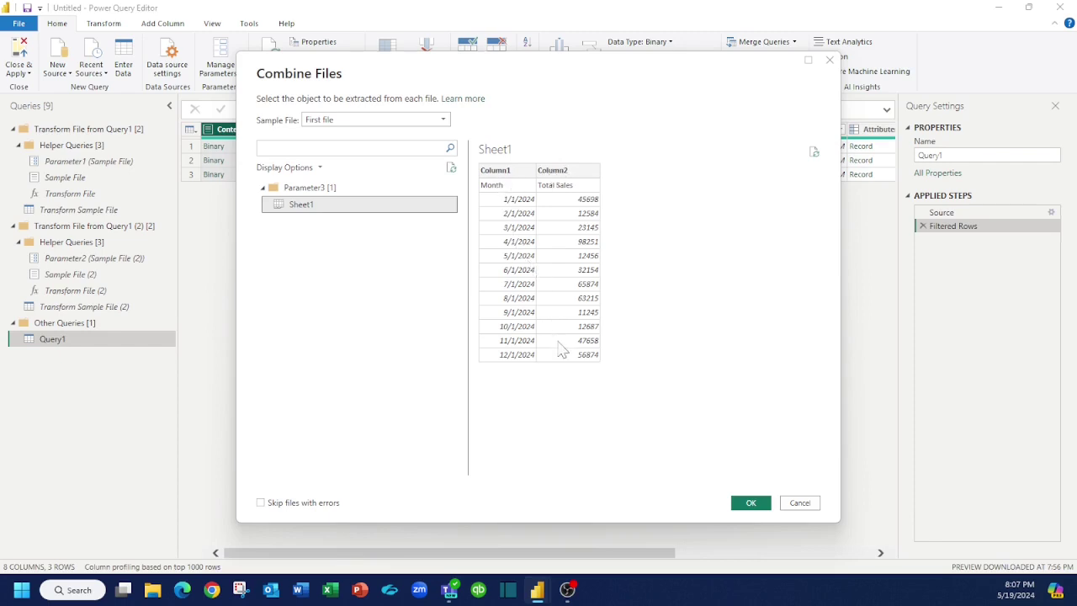
click(750, 504)
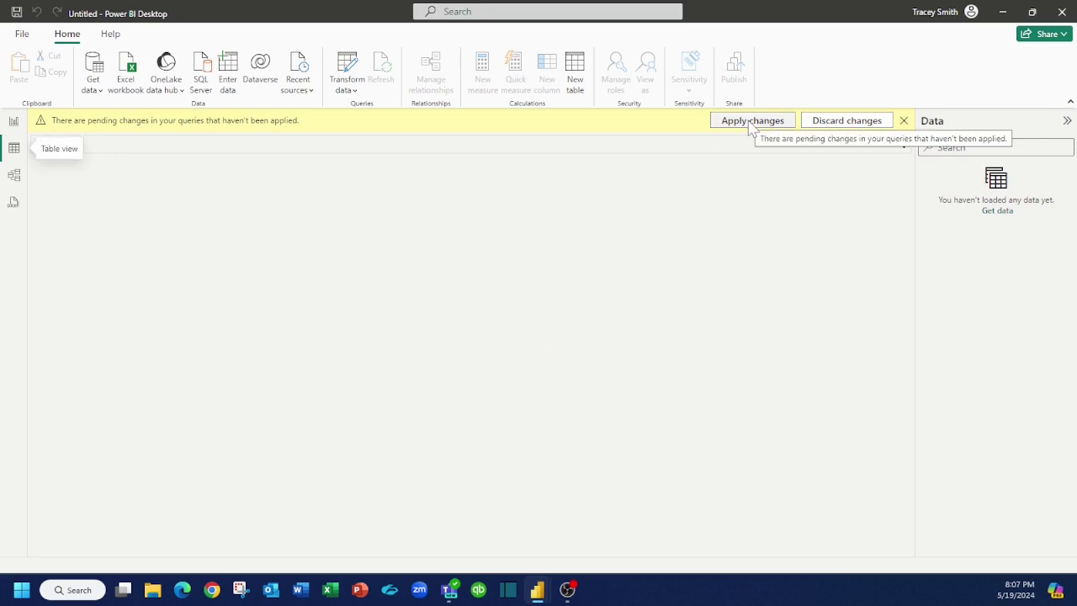
Step: Apply the pending query changes, check Source.Name's filter values, and go to the Home commands
click(752, 122)
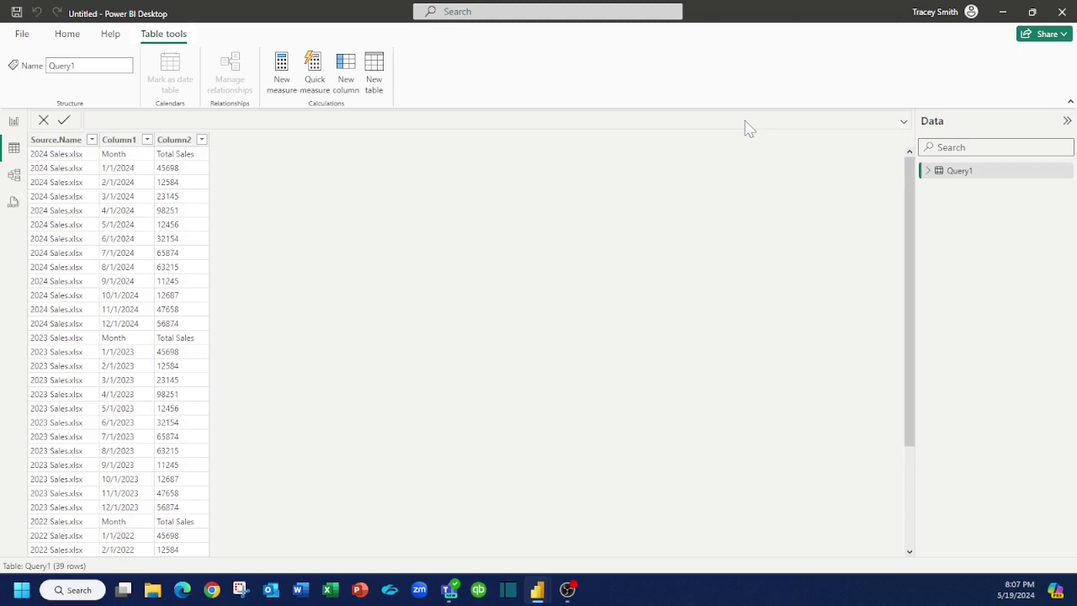
click(90, 140)
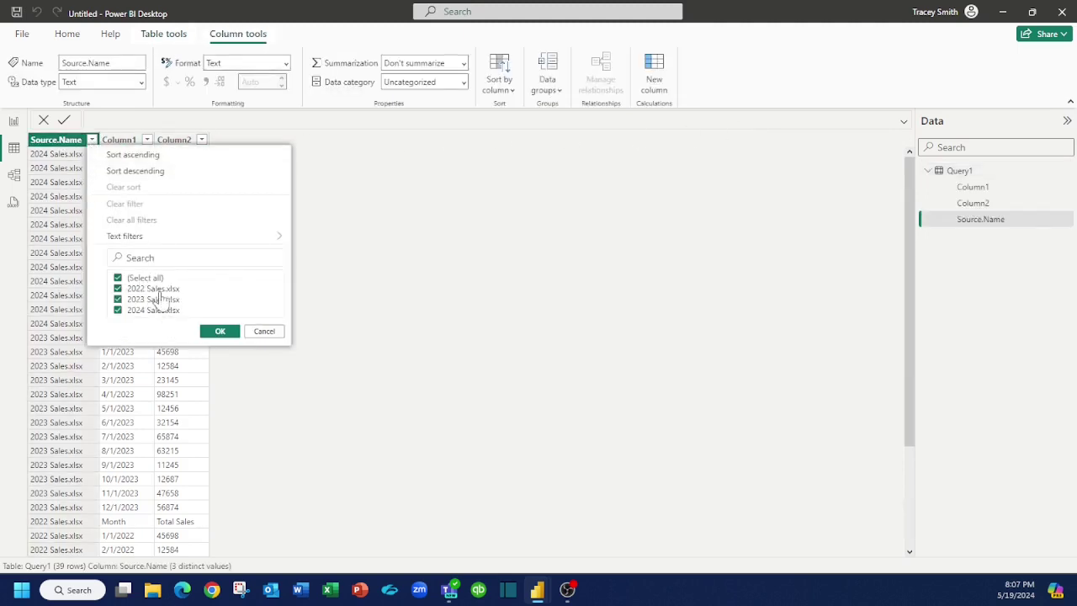
click(221, 334)
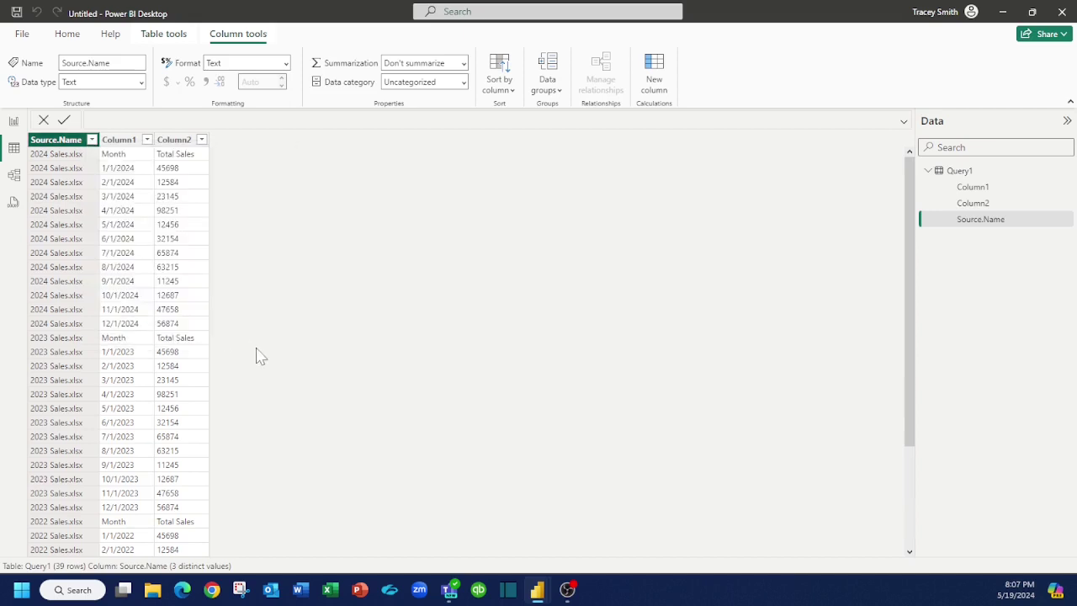
click(67, 34)
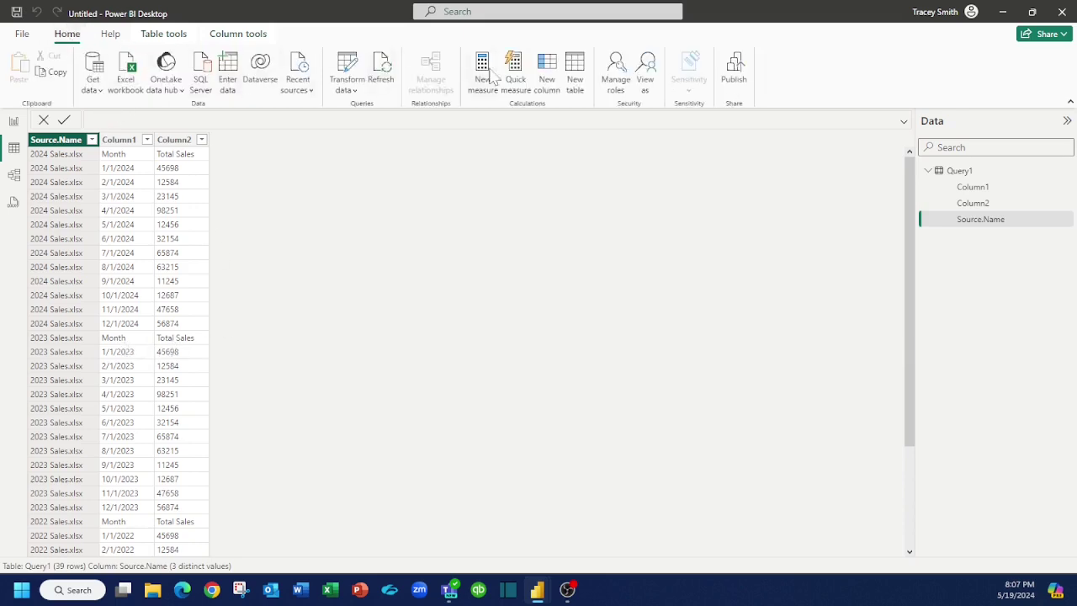
Step: In Transform Sample File (3), promote the first row to Month and Total Sales headers
click(345, 73)
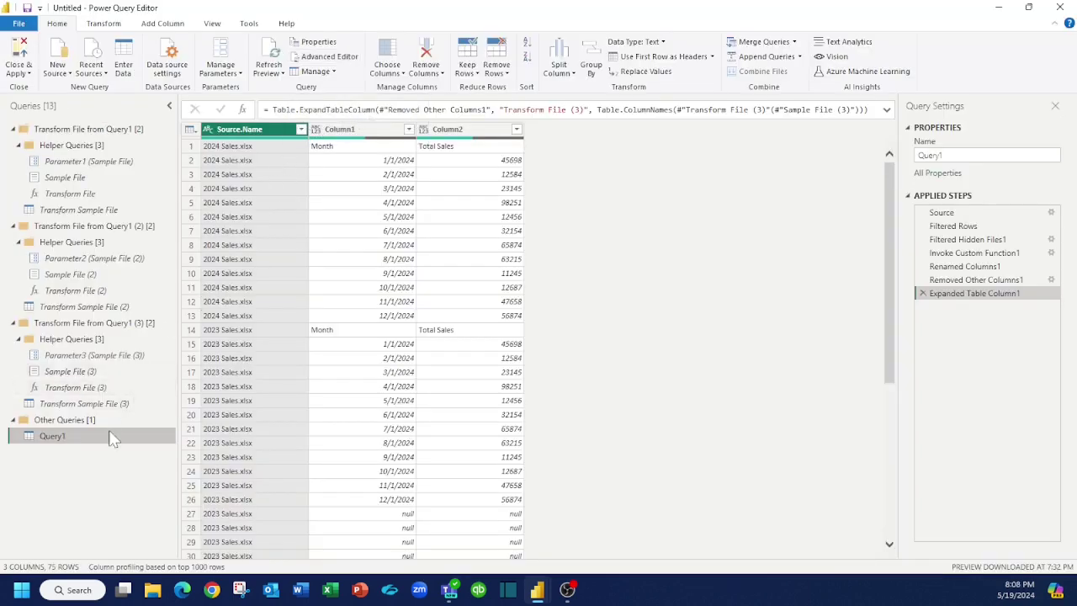
click(63, 405)
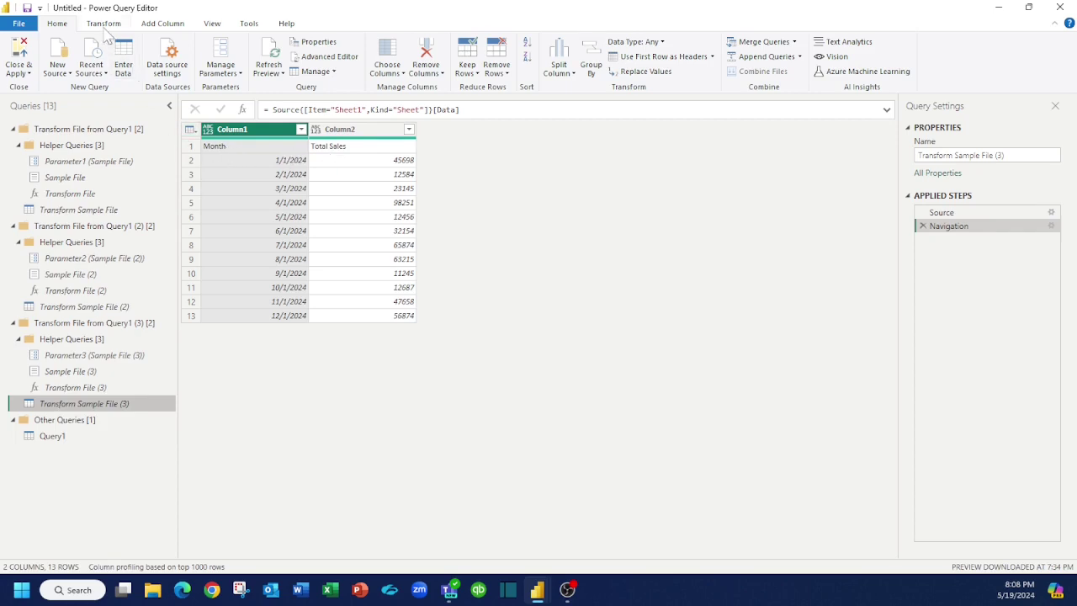
click(103, 24)
click(59, 57)
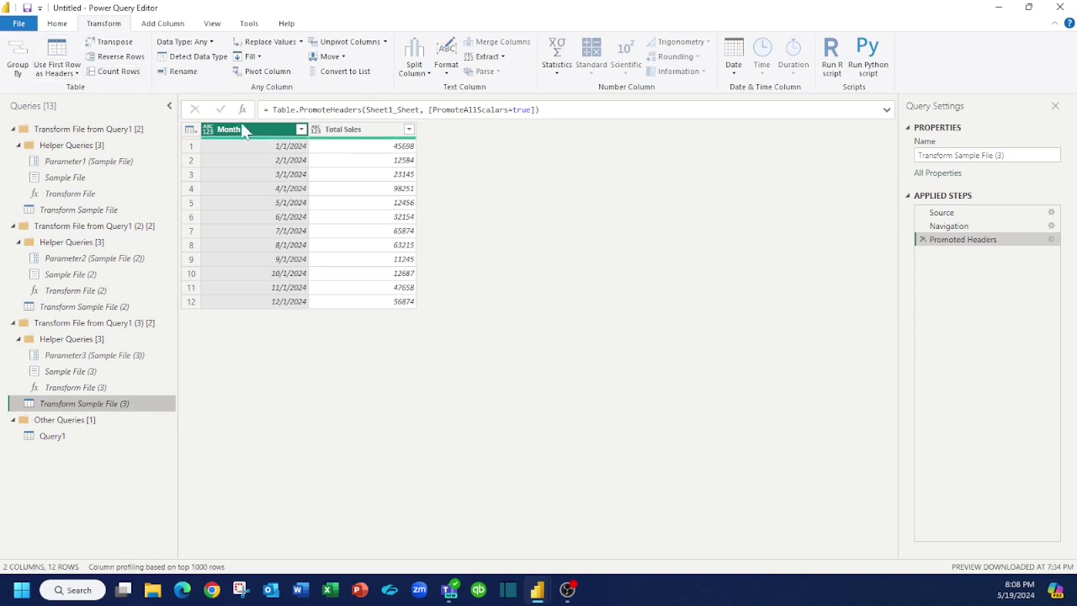
click(61, 29)
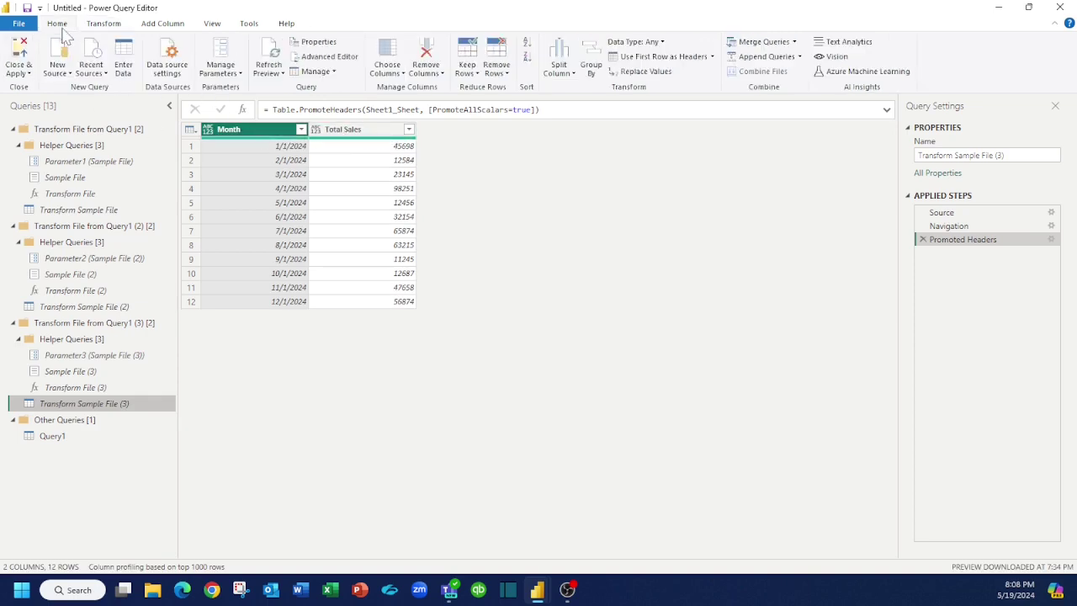
click(28, 74)
Step: Apply the changes, then review Query1's Month and Source.Name values without filtering
click(40, 98)
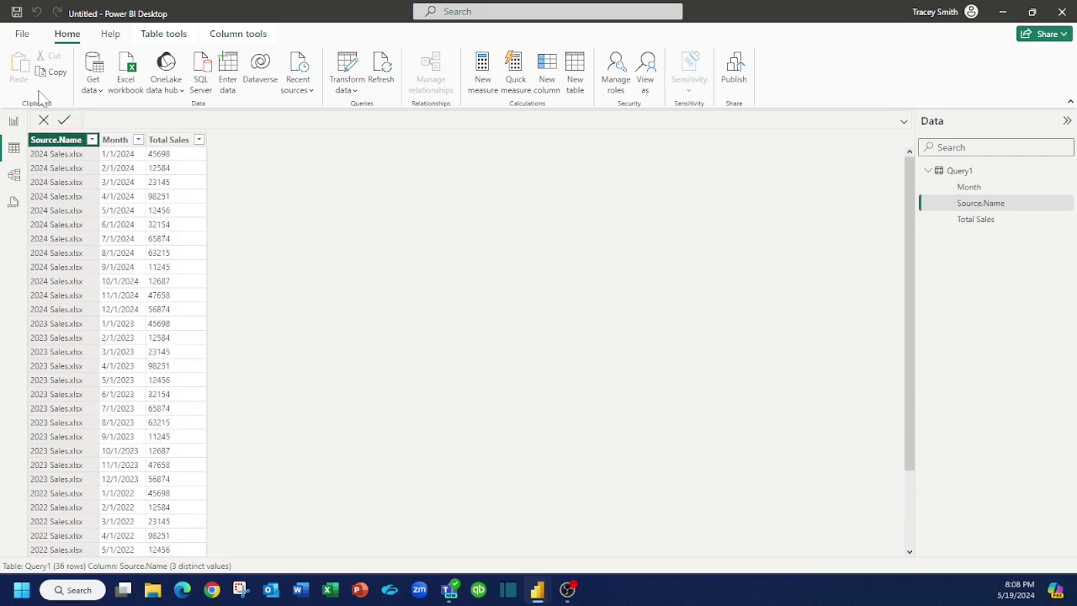
click(138, 140)
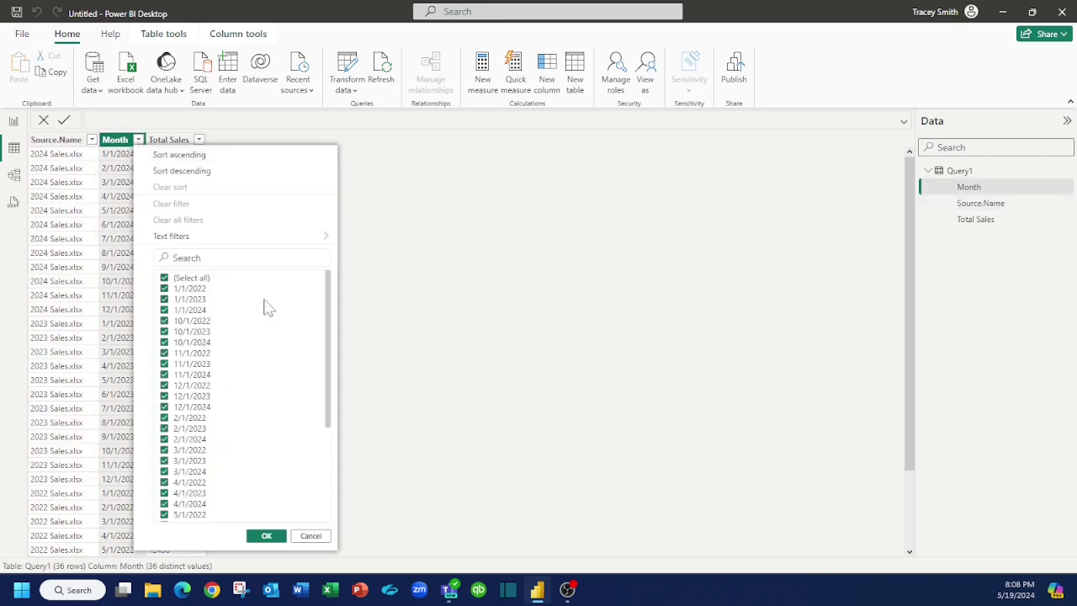
drag(327, 310, 344, 399)
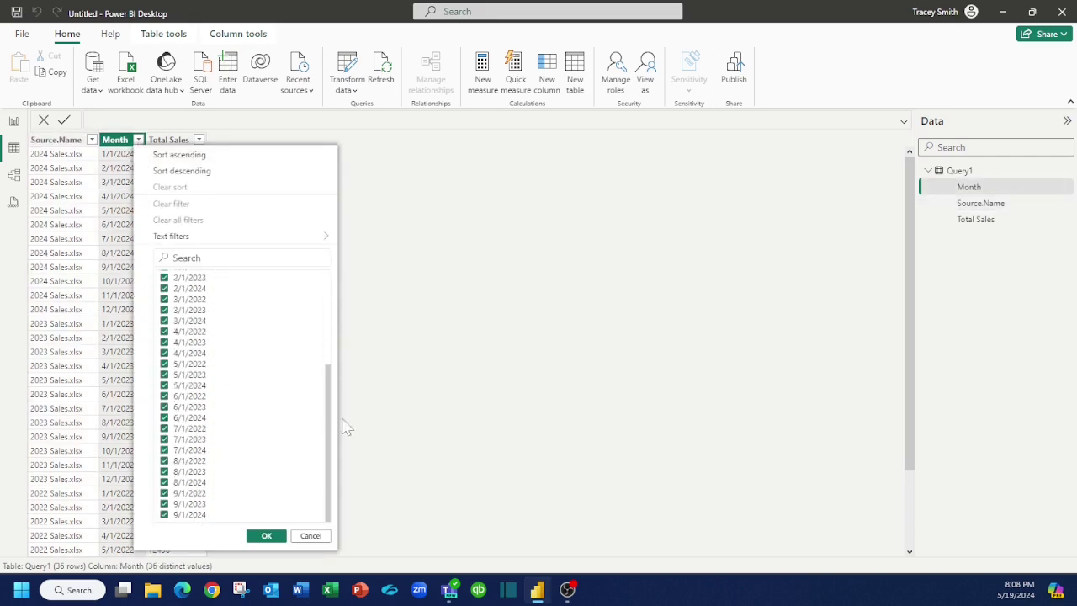
click(311, 537)
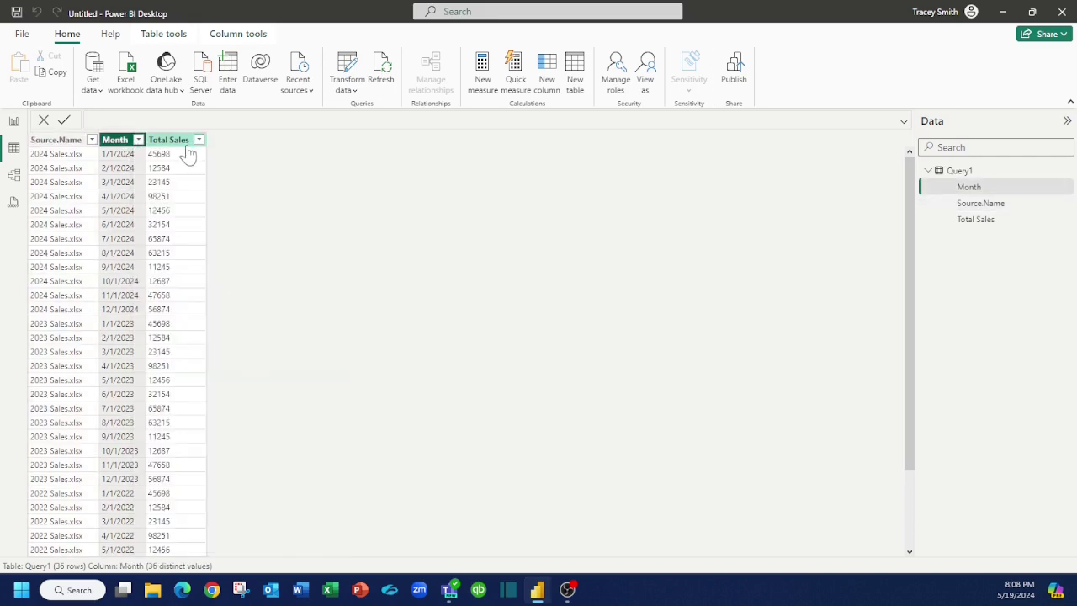
click(92, 139)
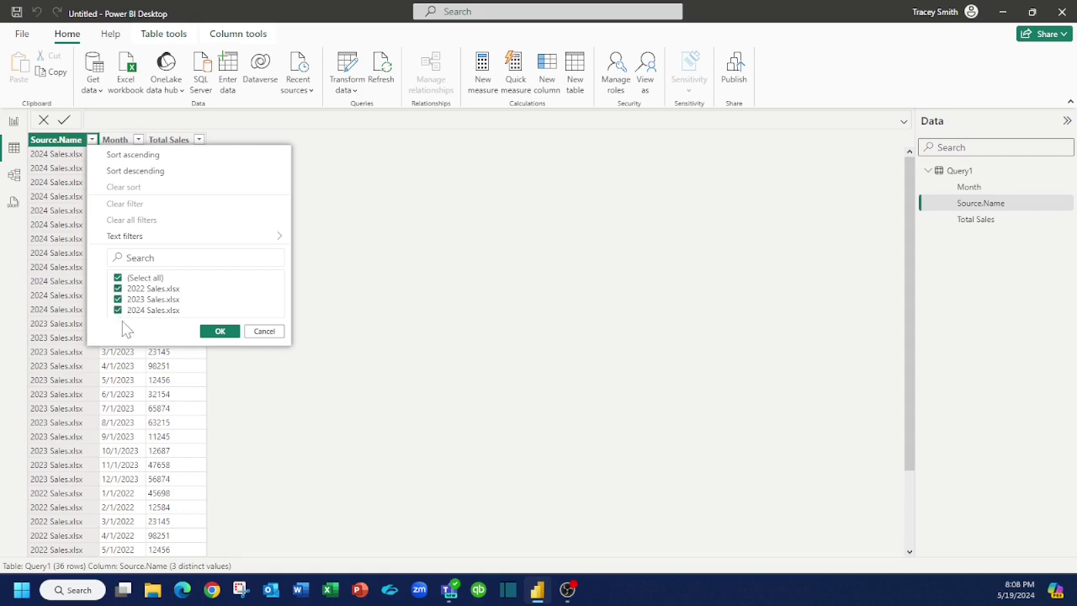
click(266, 333)
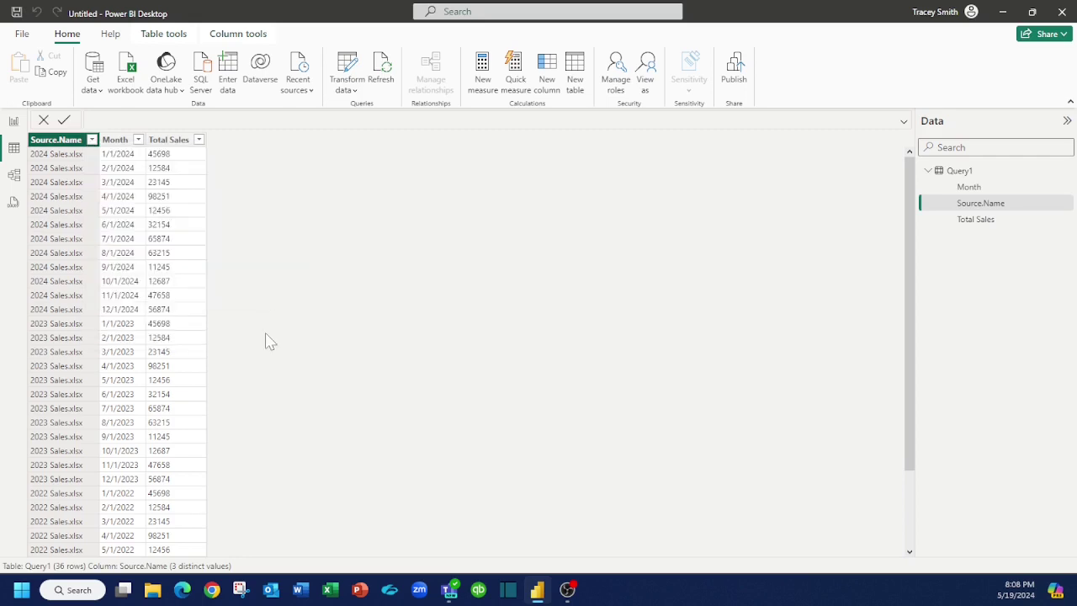